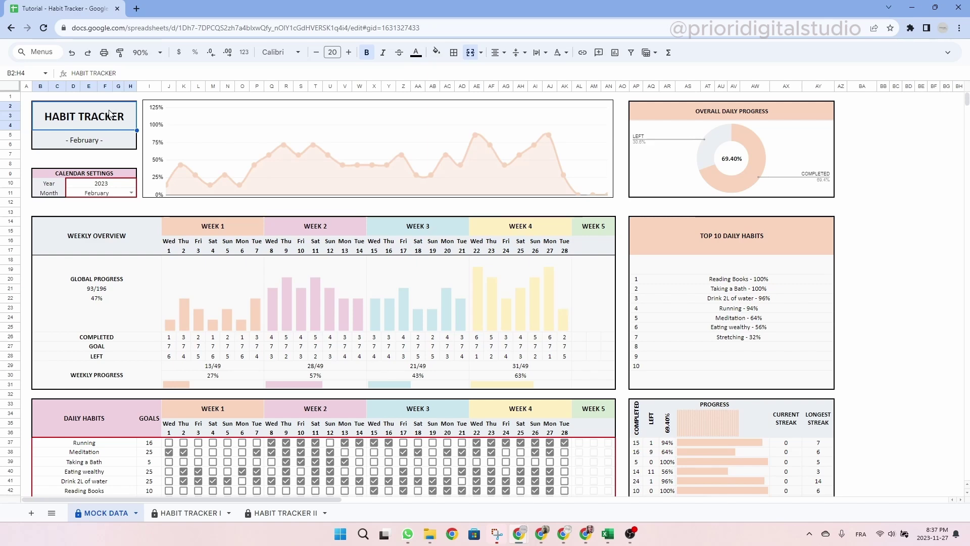
Try editing the protected HABIT TRACKER title, dismiss the warning, and move to HABIT TRACKER I.
double_click(109, 113)
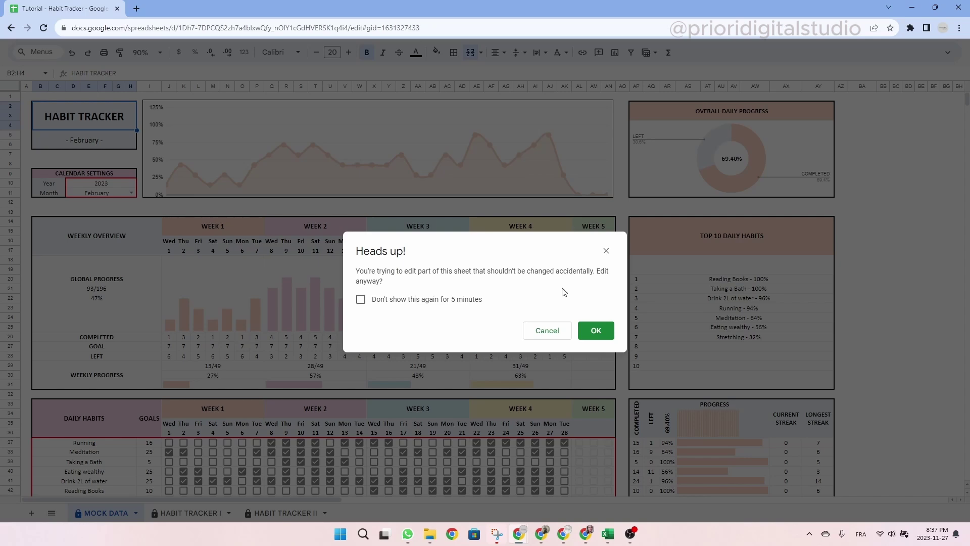
left_click(606, 251)
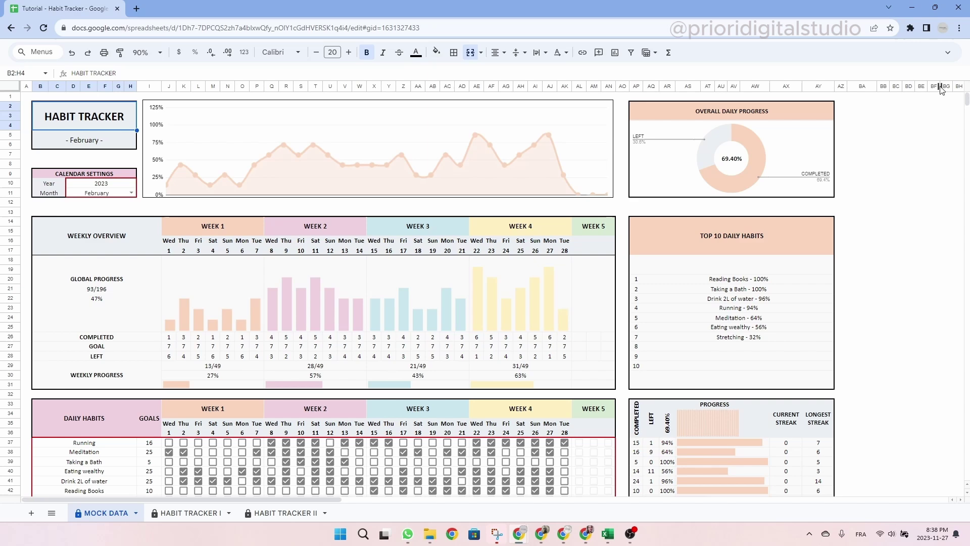
left_click(967, 109)
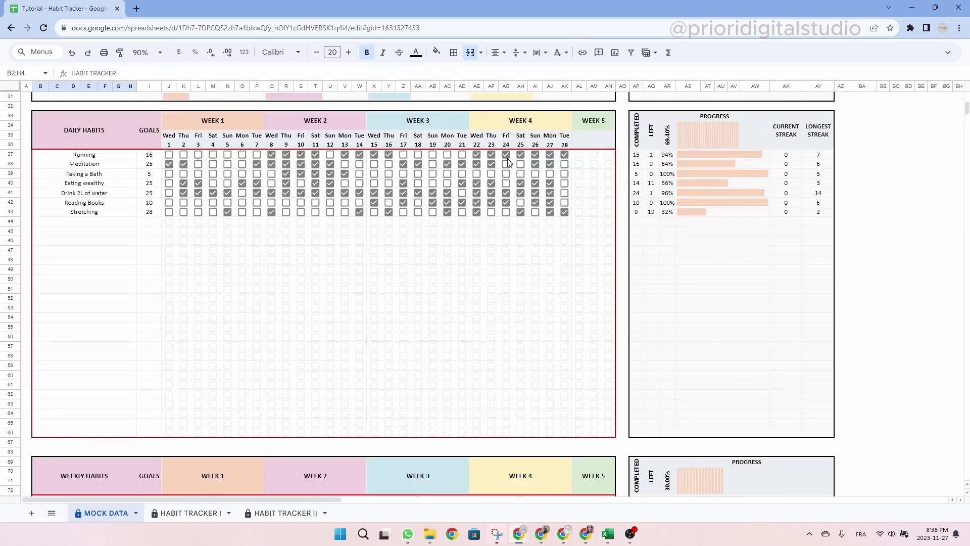
key("ctrl+Page_Down")
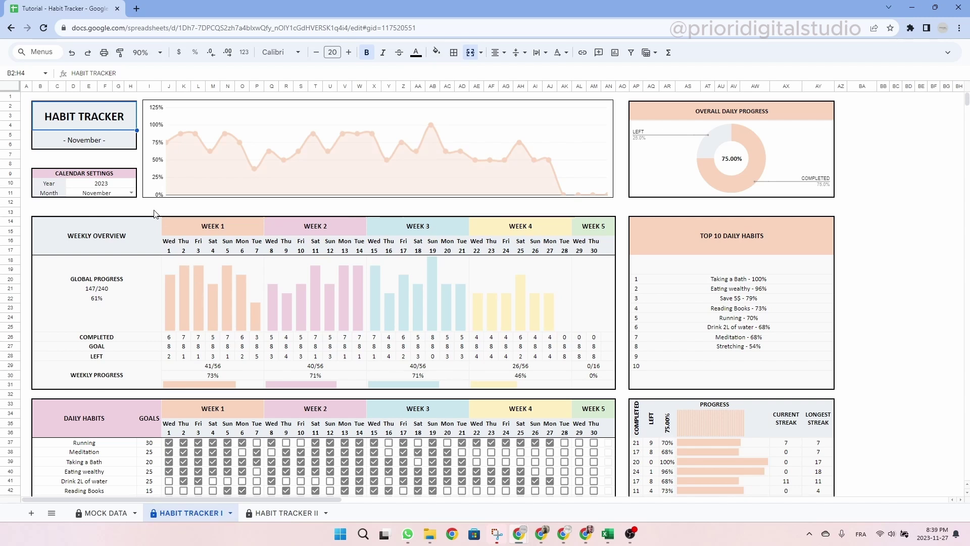
left_click(118, 183)
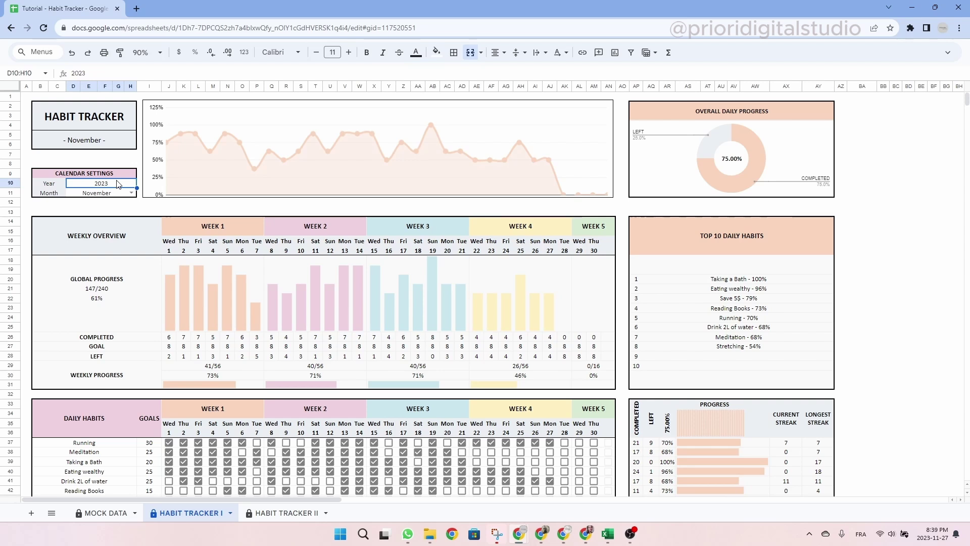
key("Down")
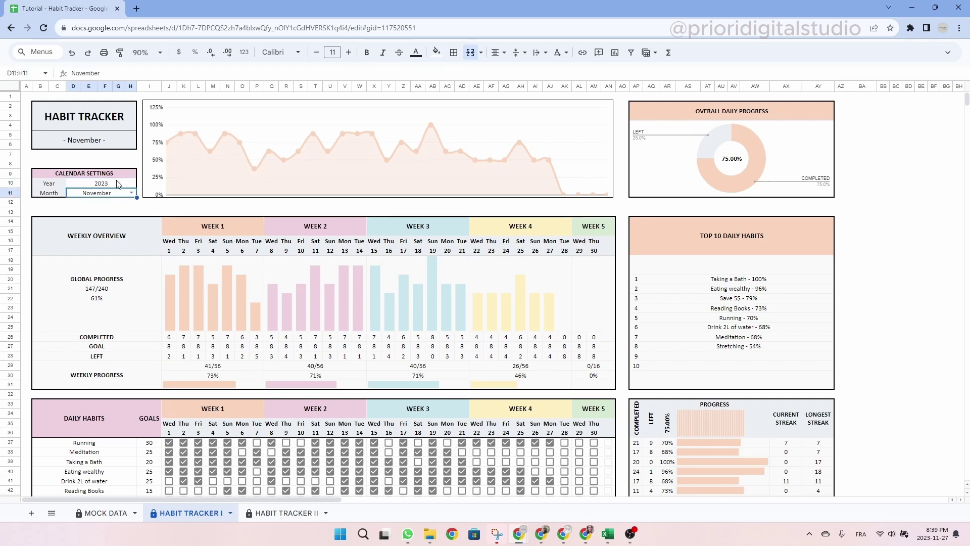
left_click(133, 194)
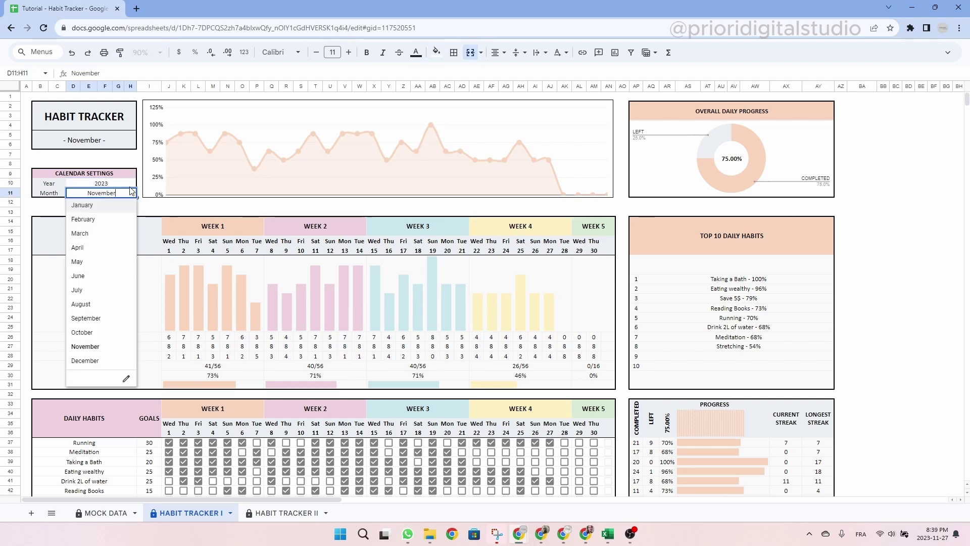
left_click(98, 348)
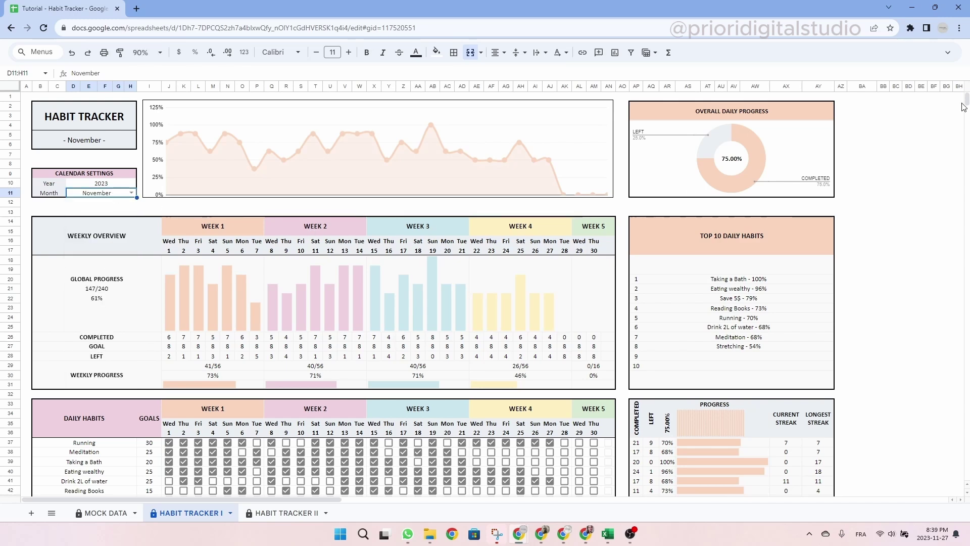
left_click_drag(967, 99, 966, 107)
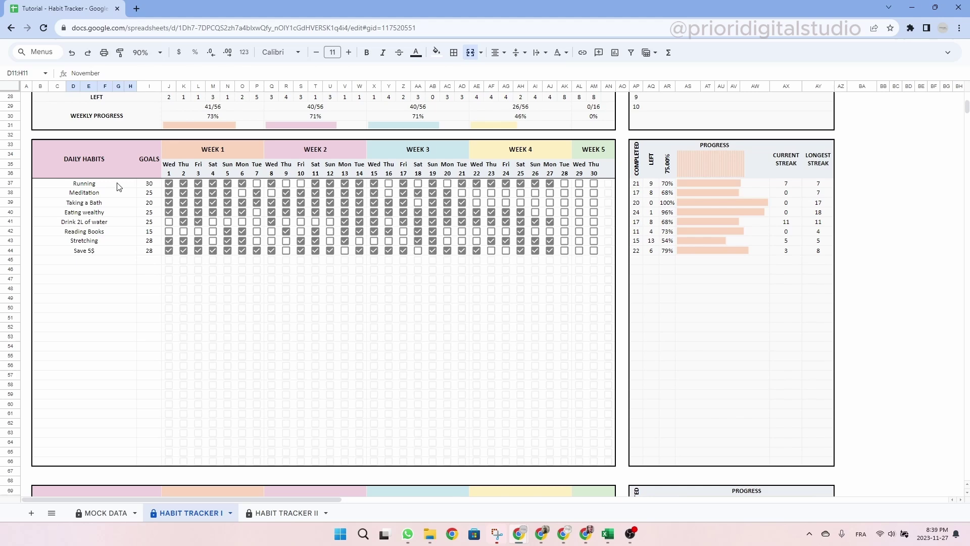
left_click_drag(149, 184, 151, 252)
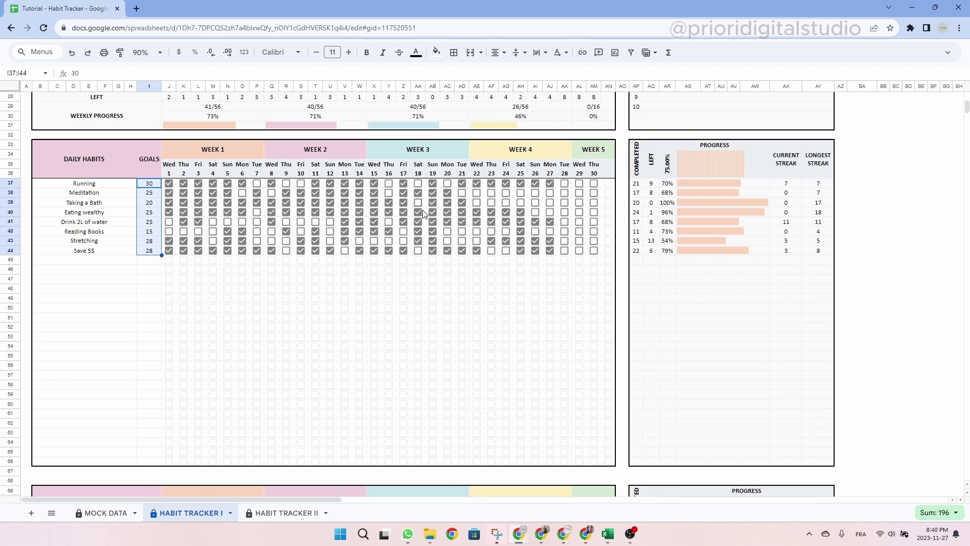
Add a Gym habit in the first empty daily row with a goal of 20.
left_click(93, 263)
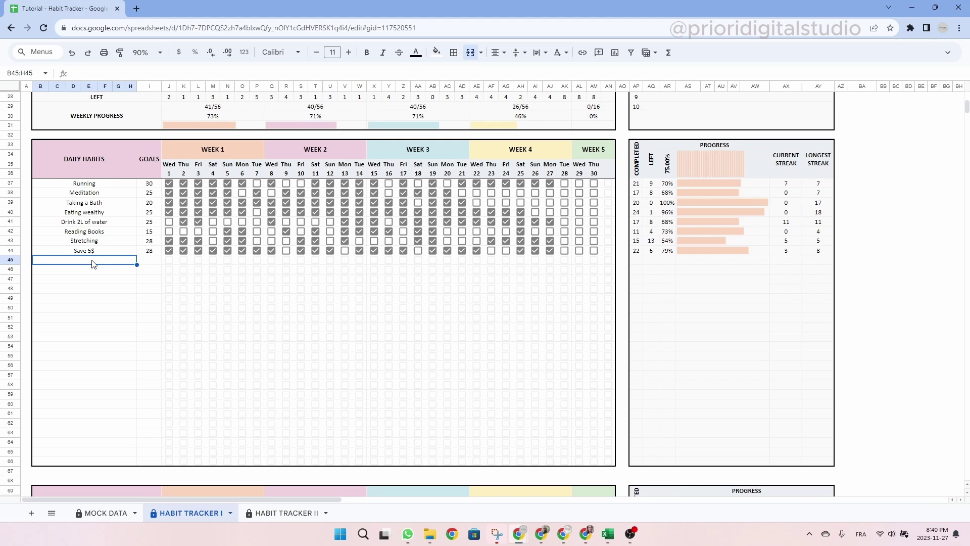
type("Gym")
key("Tab")
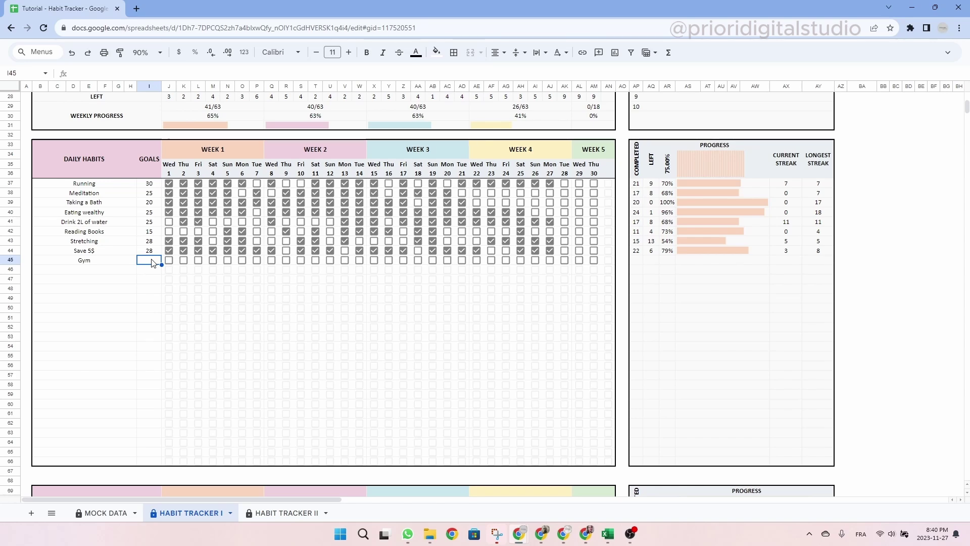
type("20")
key("Return")
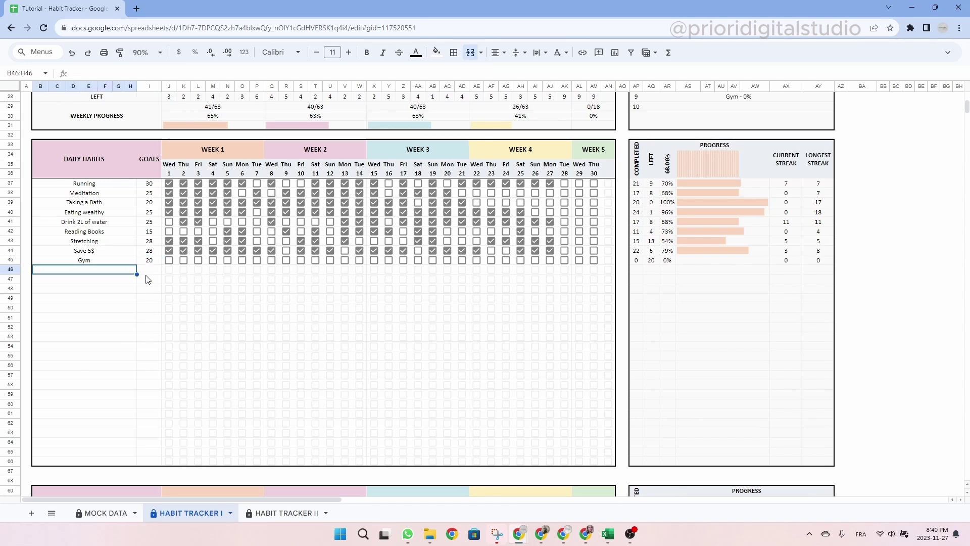
Tick Gym done on days 1, 3, 4, 5, 8, 10, 12, 13, 14, 16, 17, 18 and 19.
left_click(170, 260)
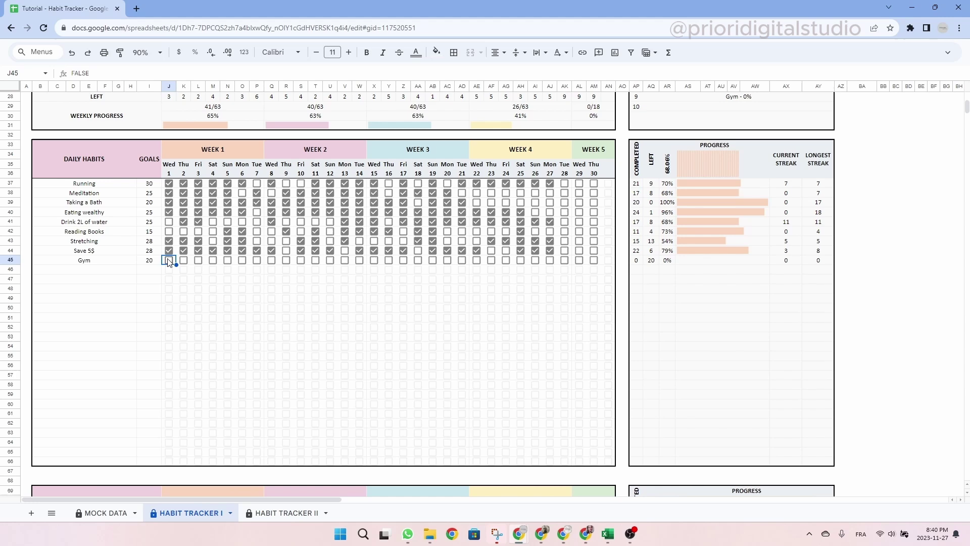
left_click(199, 261)
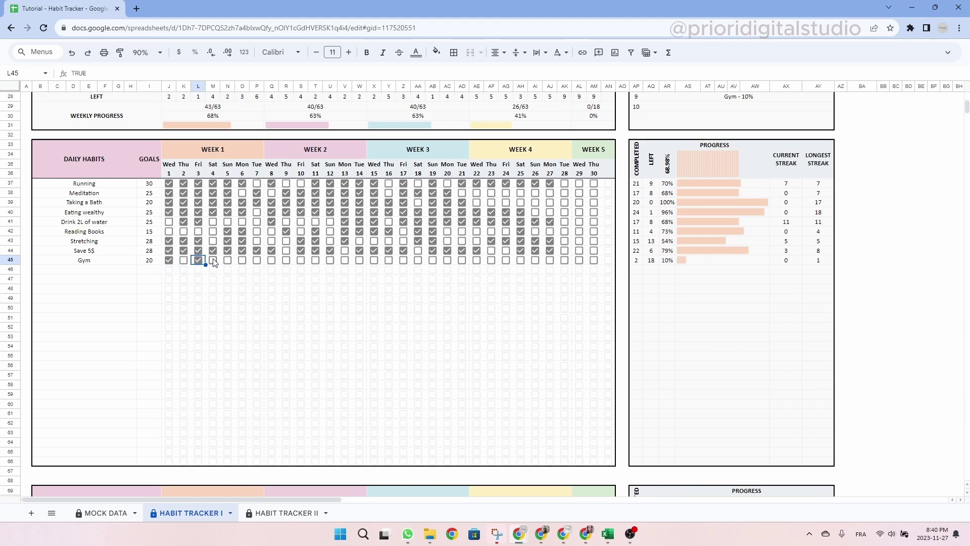
left_click(212, 260)
left_click(227, 261)
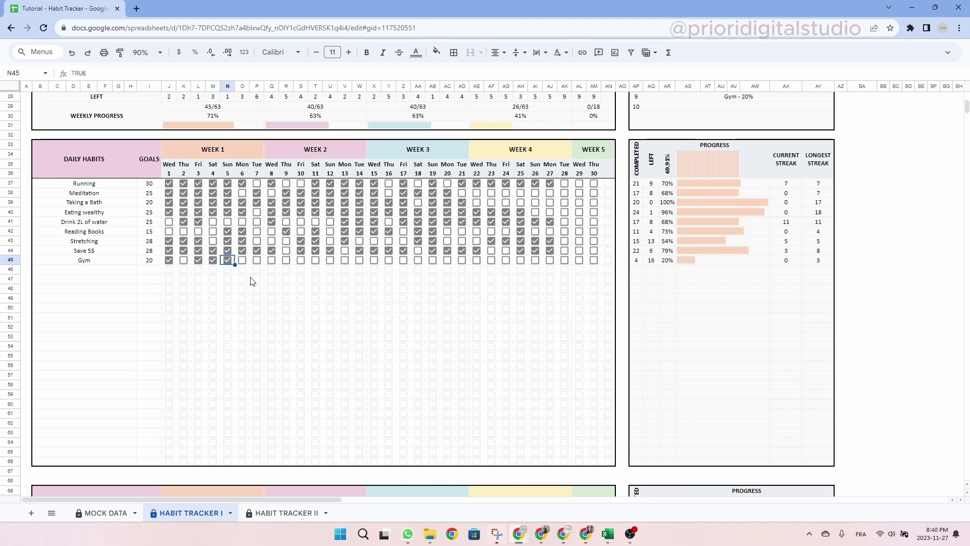
left_click(272, 261)
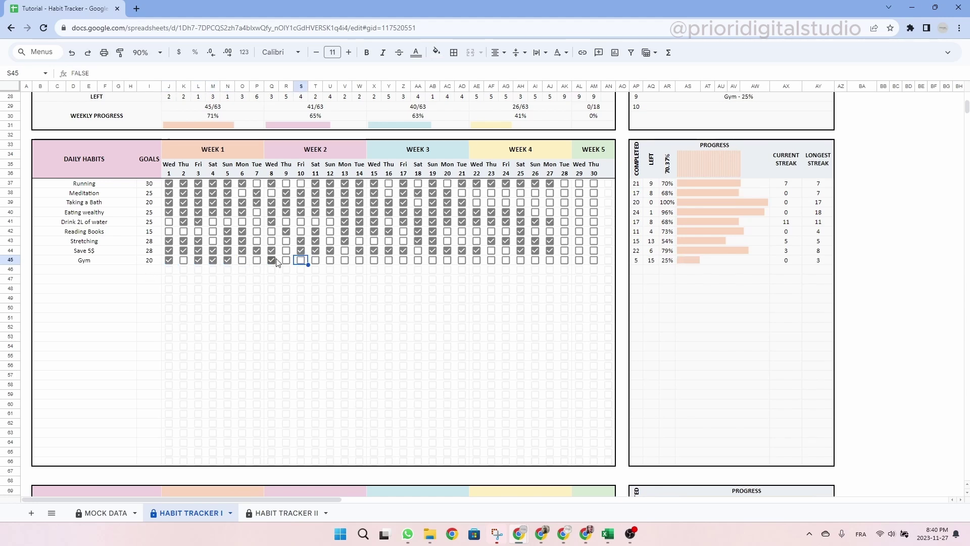
left_click(301, 260)
left_click(330, 260)
left_click(345, 260)
left_click(359, 260)
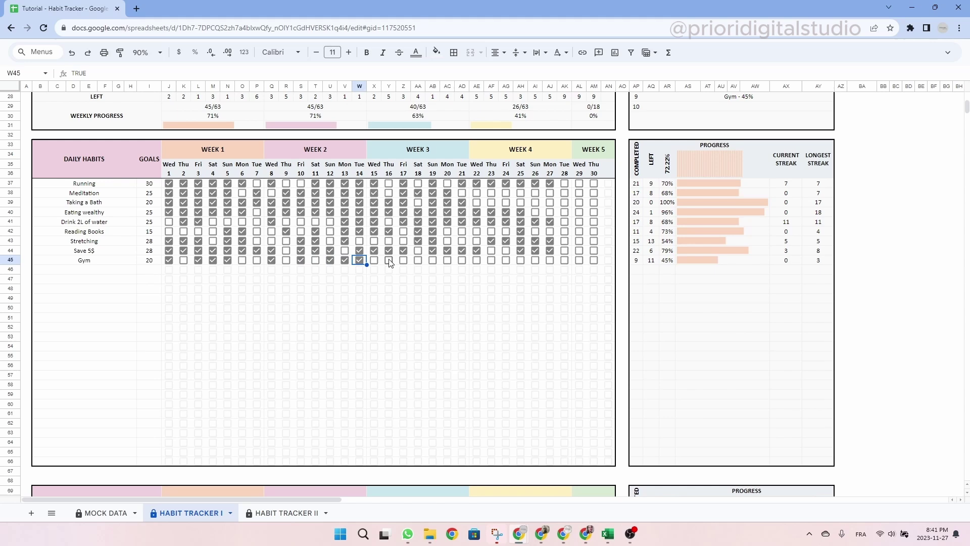
left_click(388, 260)
left_click(403, 260)
left_click(418, 260)
left_click(432, 260)
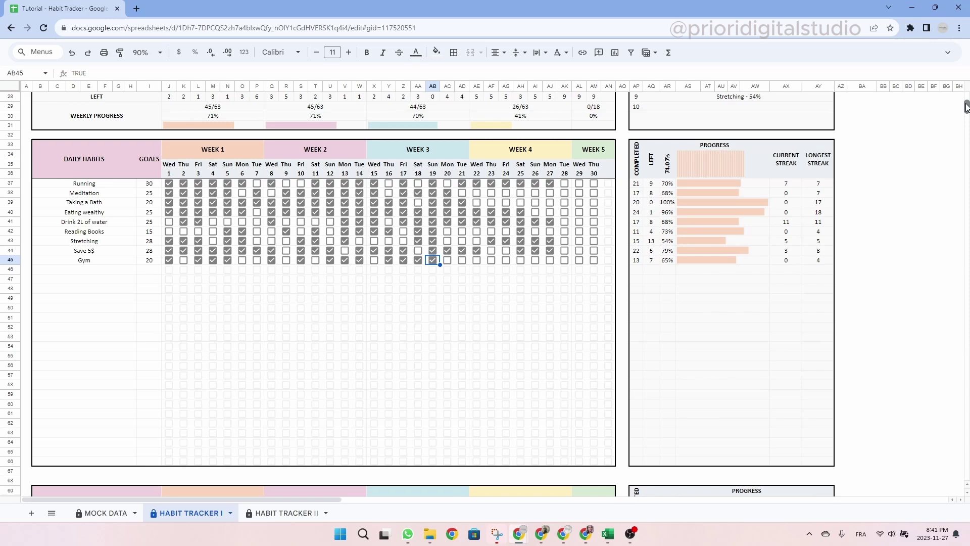
Scroll up and down through the November dashboard to review habits and progress.
scroll(966, 107, "up", 10)
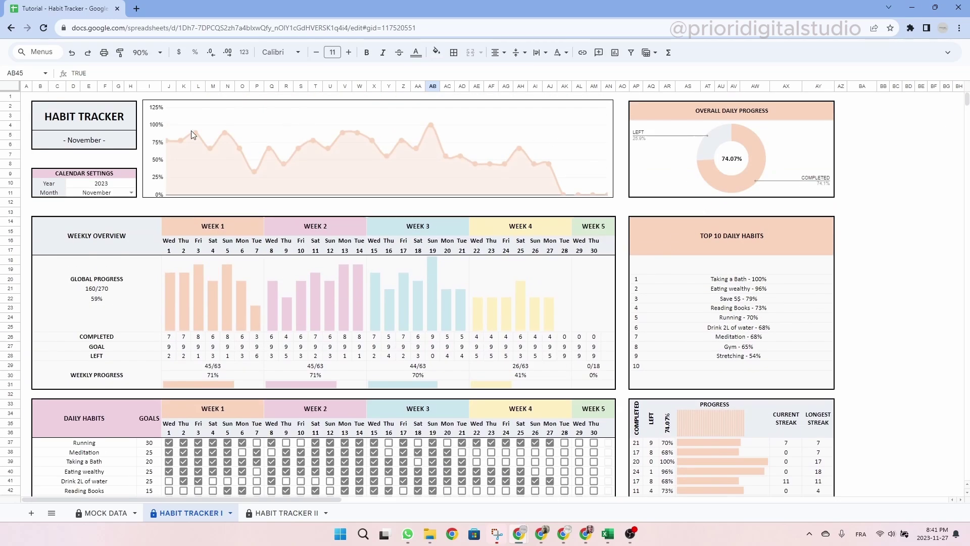
scroll(530, 304, "down", 8)
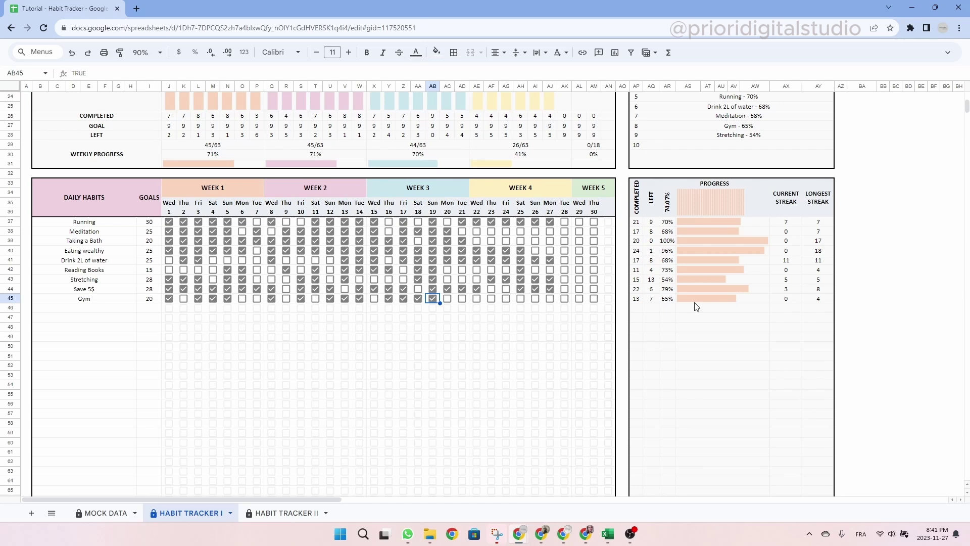
scroll(967, 106, "up", 6)
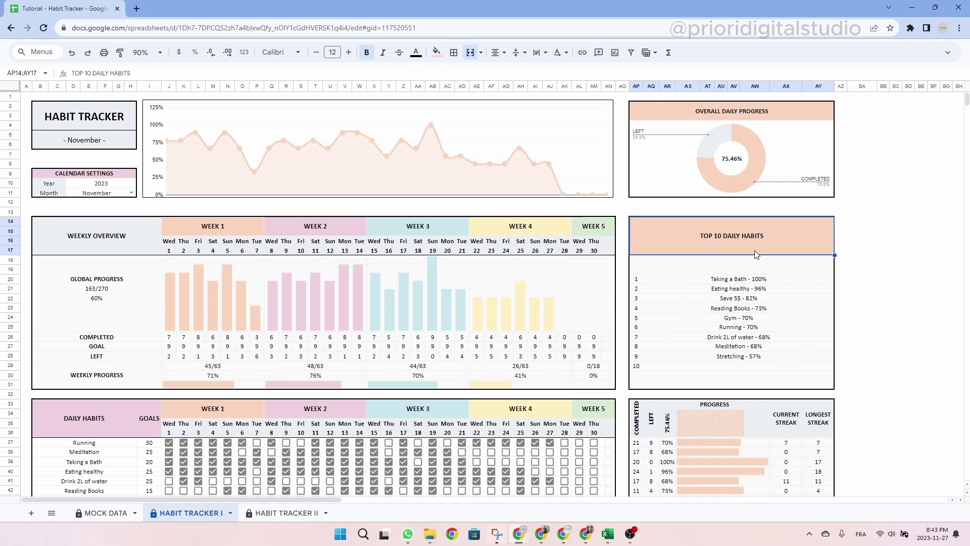
Inspect the Top 10 ranking entries: Taking a Bath, Eating healthy, Save 5$ and Gym.
left_click(748, 278)
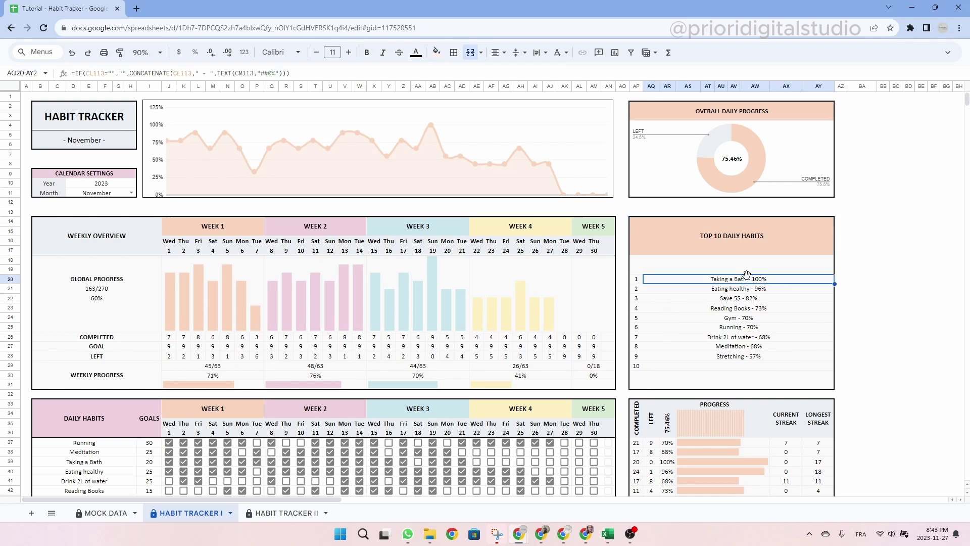
left_click(771, 291)
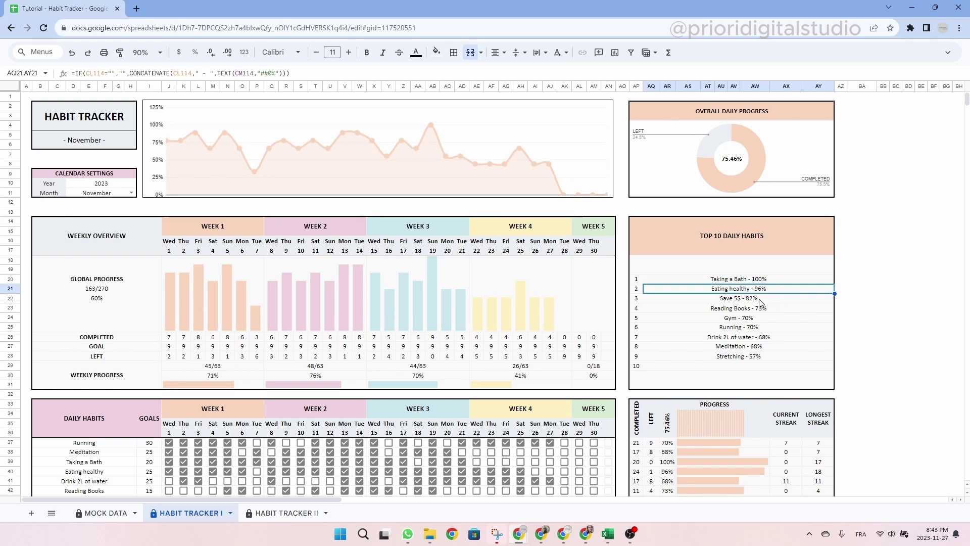
left_click(774, 299)
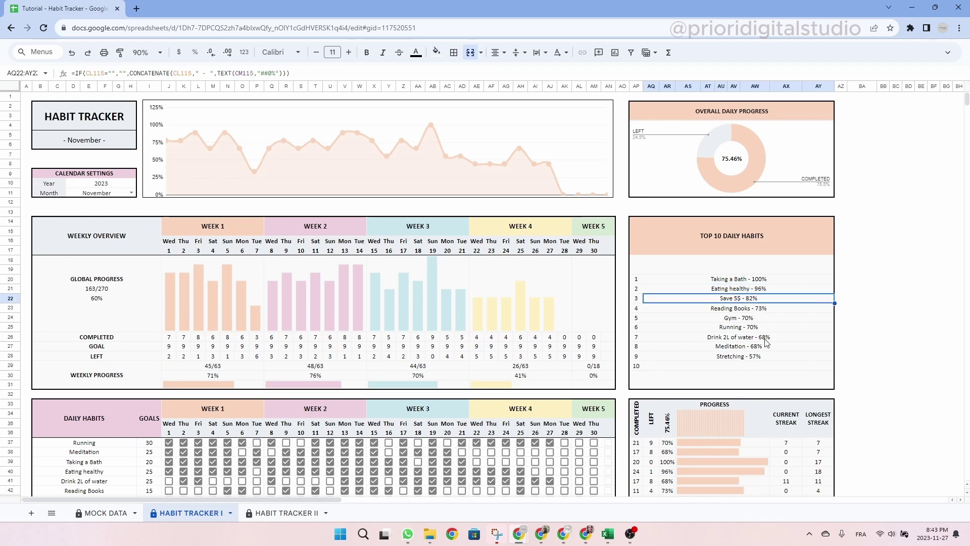
left_click(753, 319)
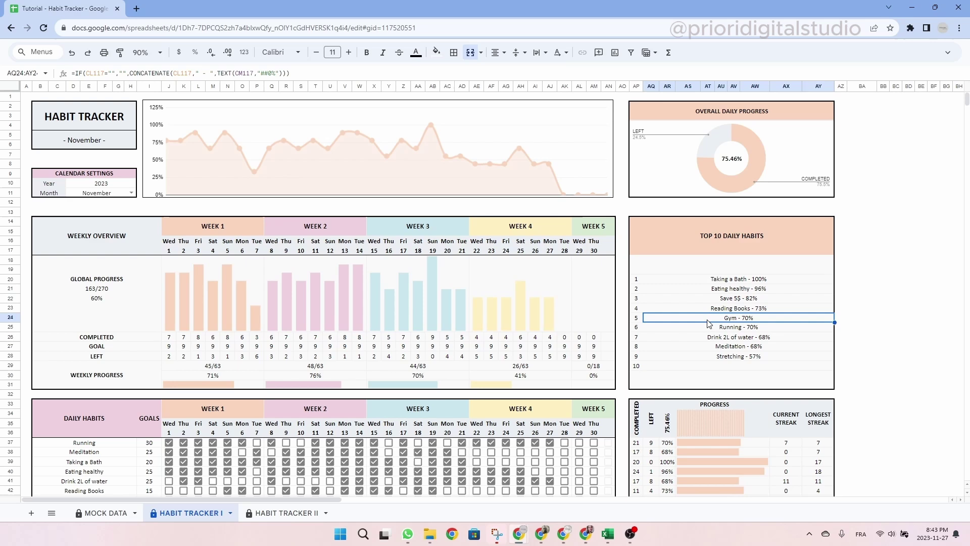
scroll(465, 332, "down", 4)
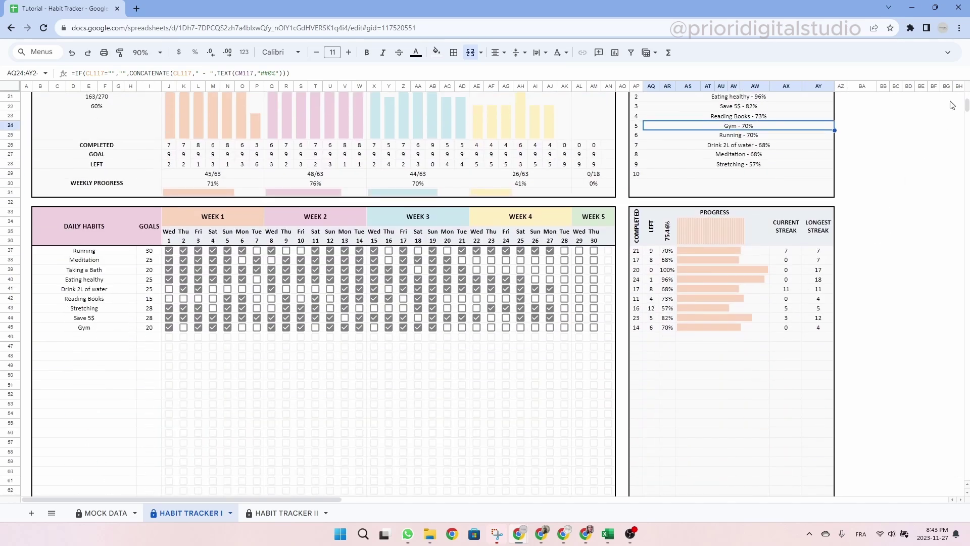
scroll(966, 105, "up", 2)
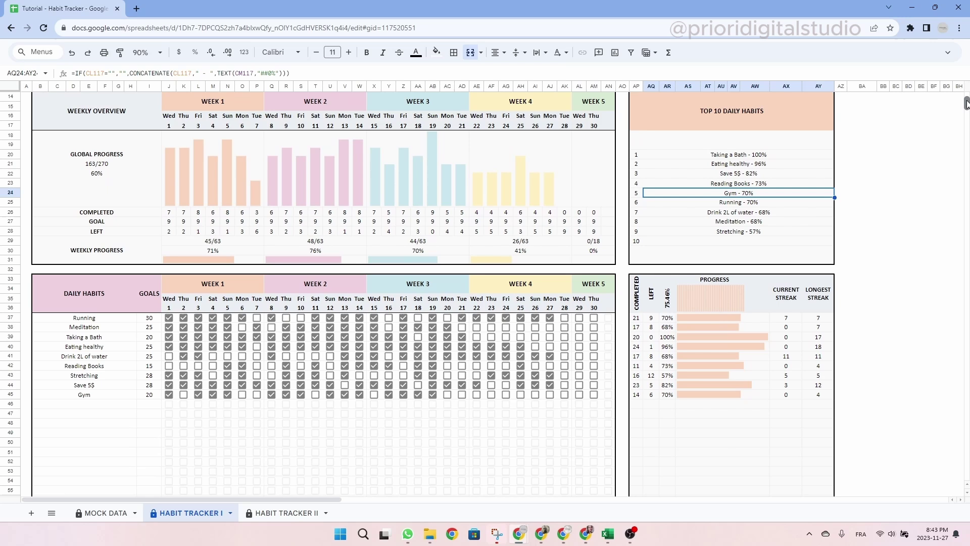
Tick Gym done for every day from Tuesday 21 through Monday 27.
left_click(462, 404)
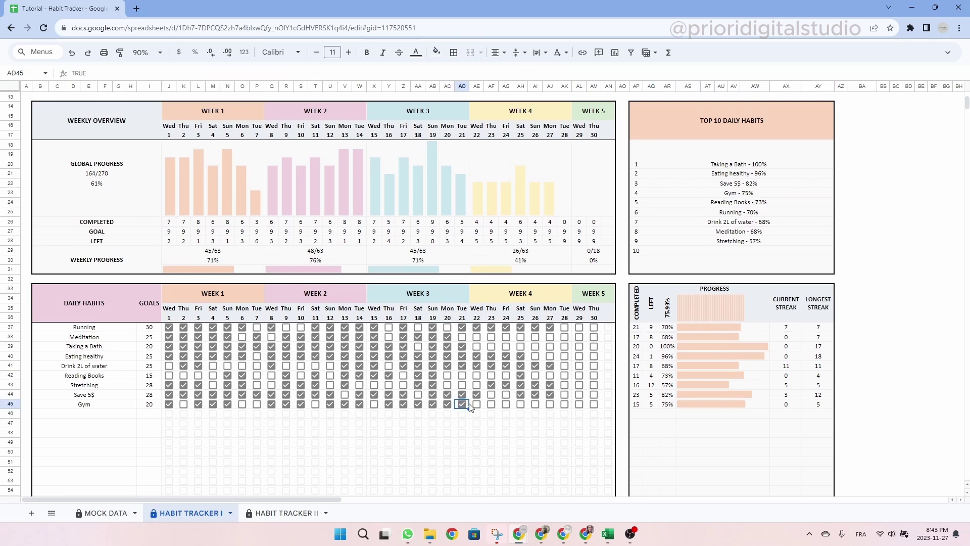
left_click(476, 404)
left_click(491, 404)
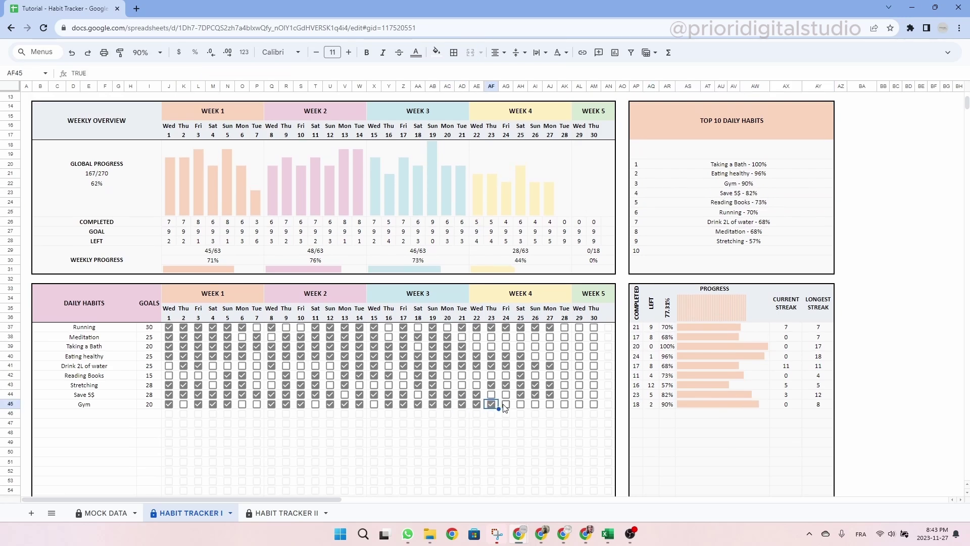
left_click(506, 404)
left_click(520, 404)
left_click(535, 404)
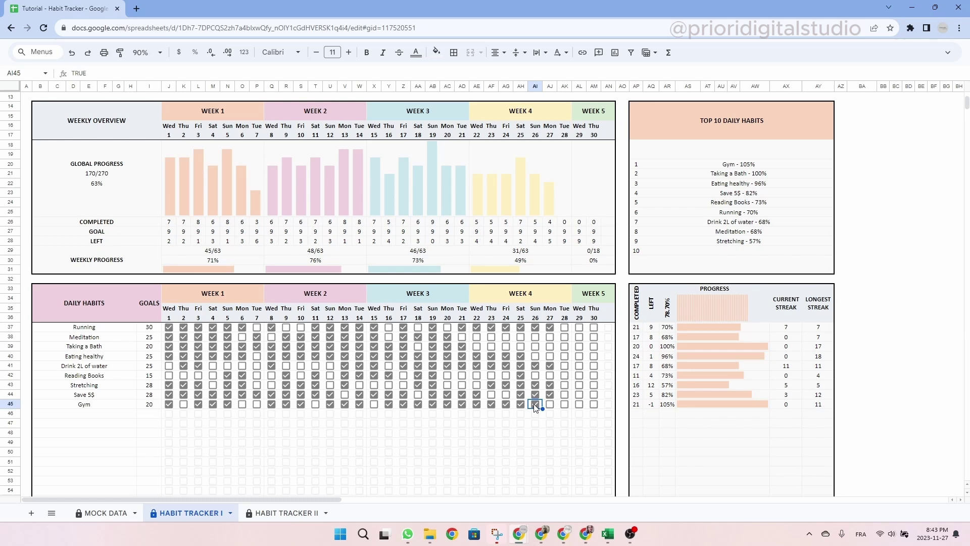
left_click(550, 404)
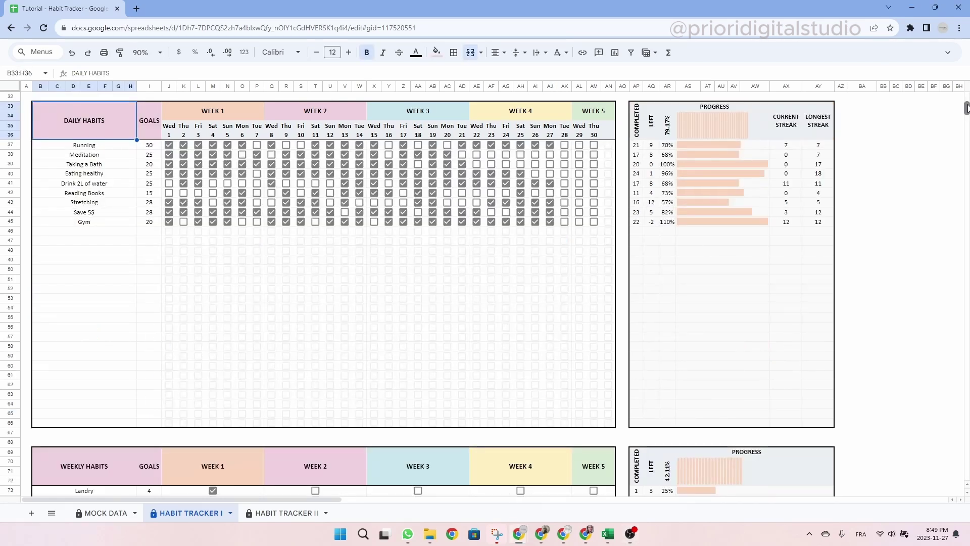
Add 'Play with the kids' in the empty weekly row below Grocery with a goal of 5.
scroll(966, 113, "down", 5)
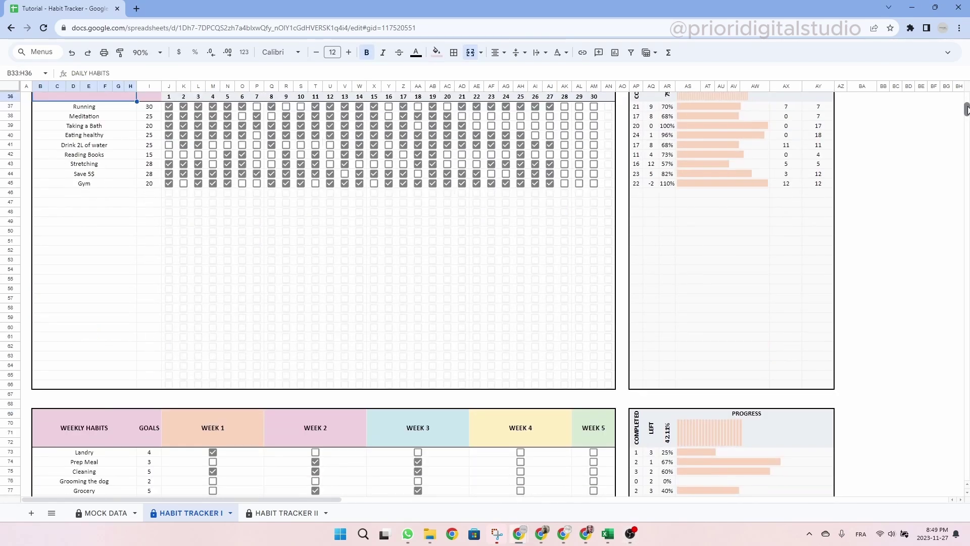
scroll(967, 114, "down", 3)
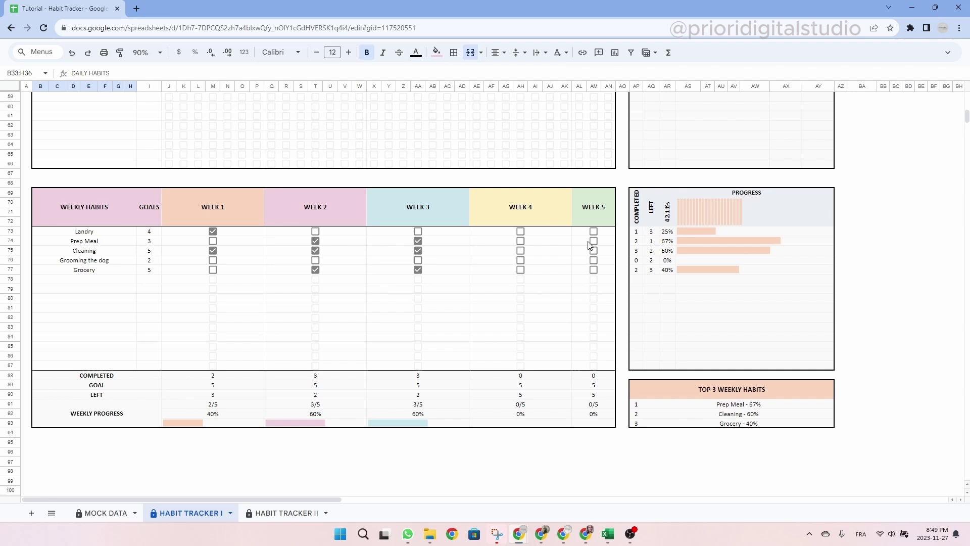
left_click(107, 216)
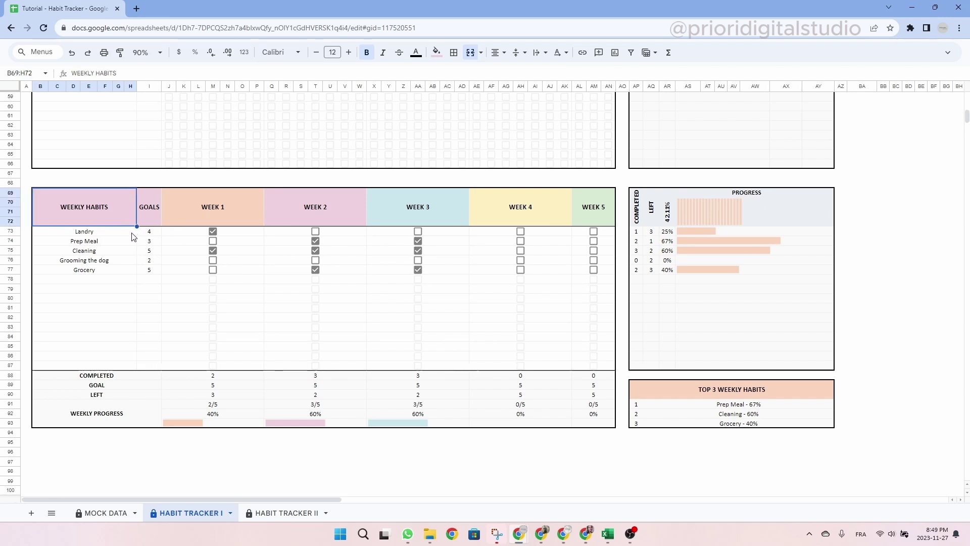
left_click_drag(109, 233, 612, 271)
left_click(104, 282)
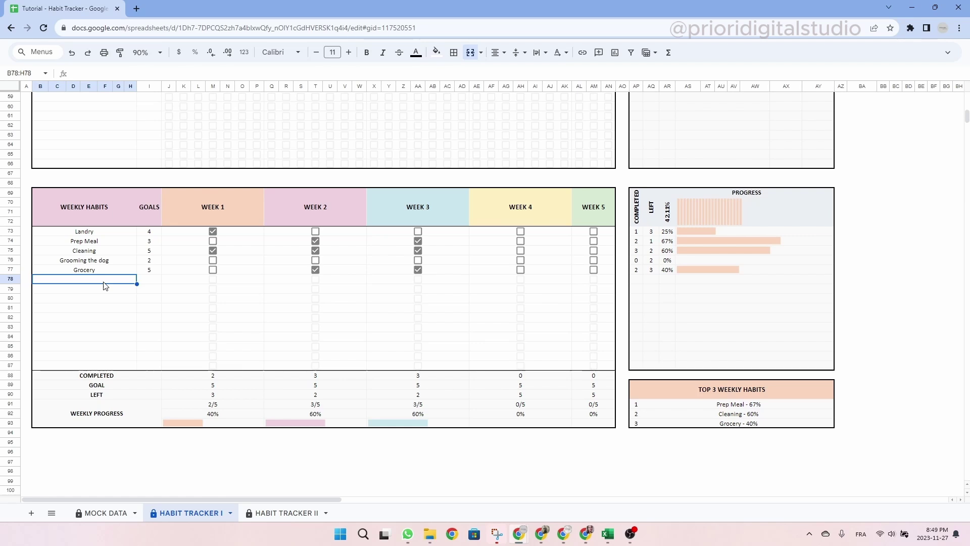
type("Play")
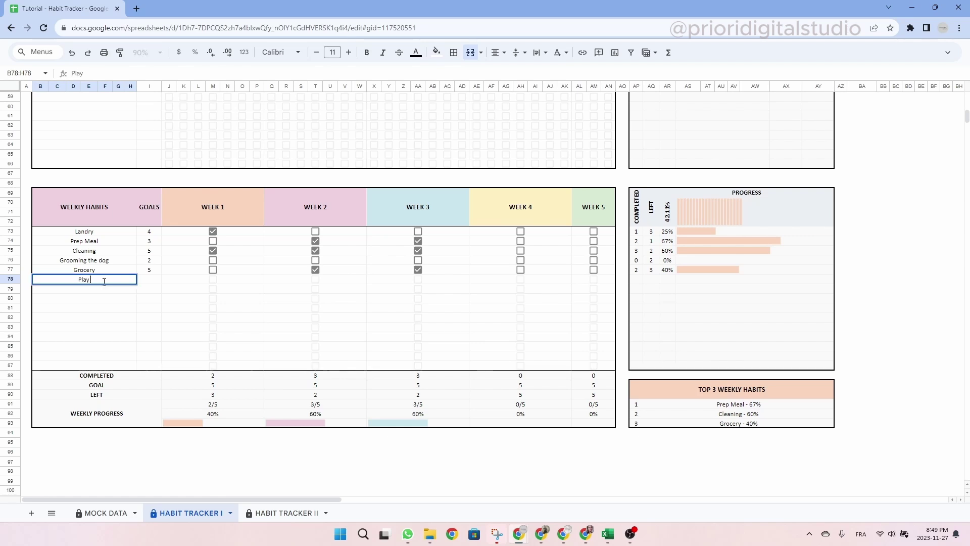
type(" with the kids")
key("Tab")
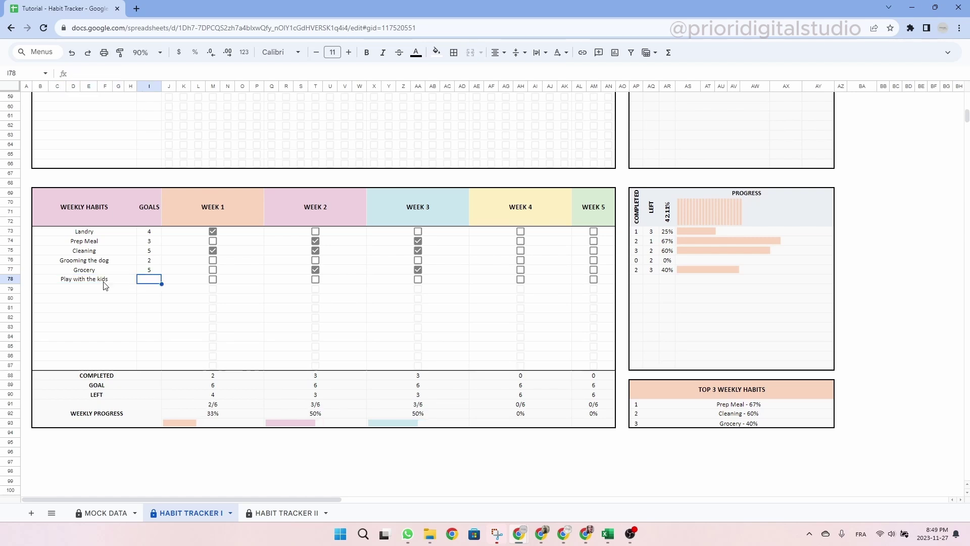
type("5")
key("Return")
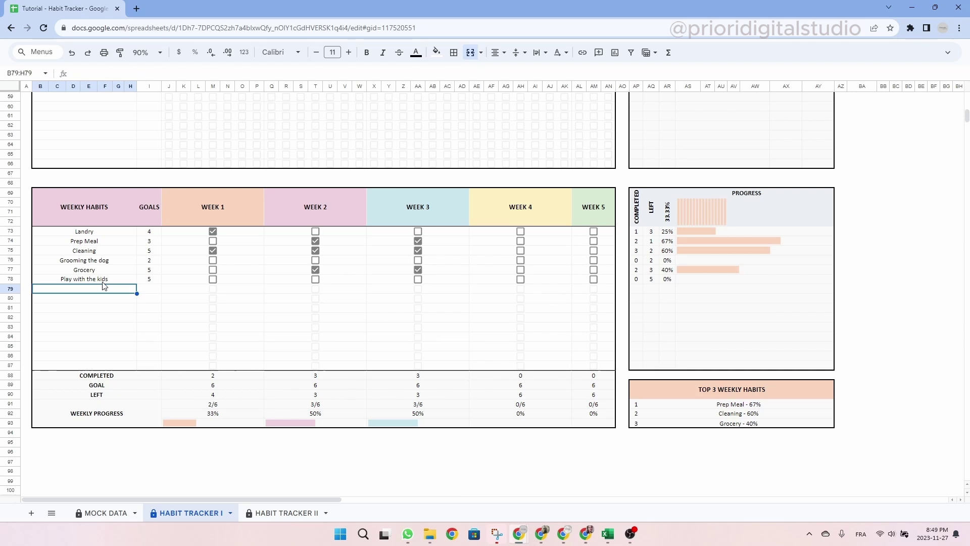
Tick Play with the kids for weeks 1 to 4 and check the top weekly habits formula.
left_click(213, 280)
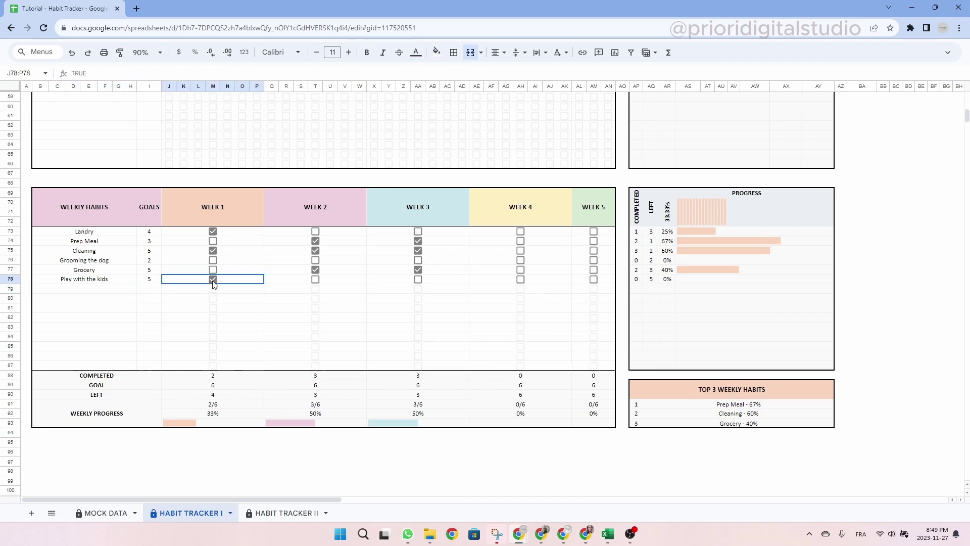
left_click(315, 279)
left_click(419, 280)
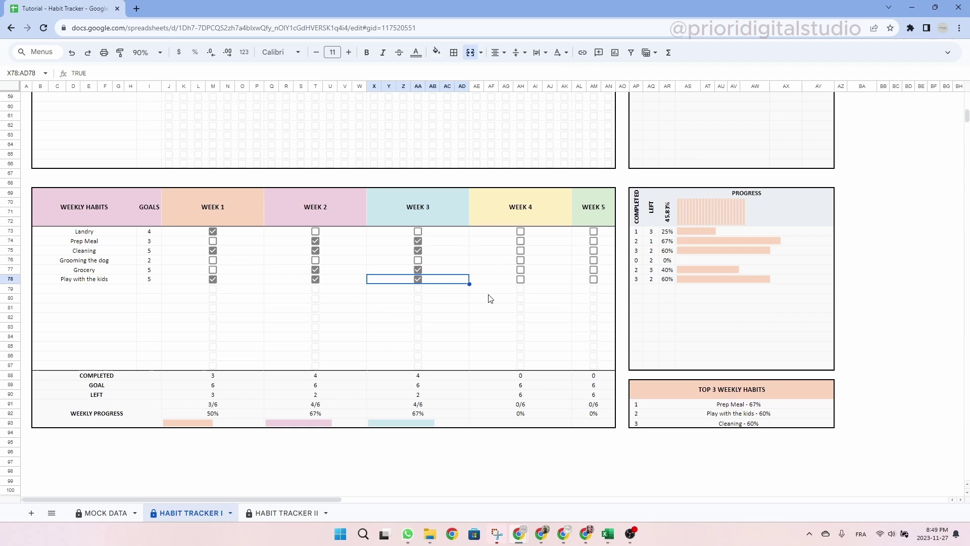
left_click(521, 280)
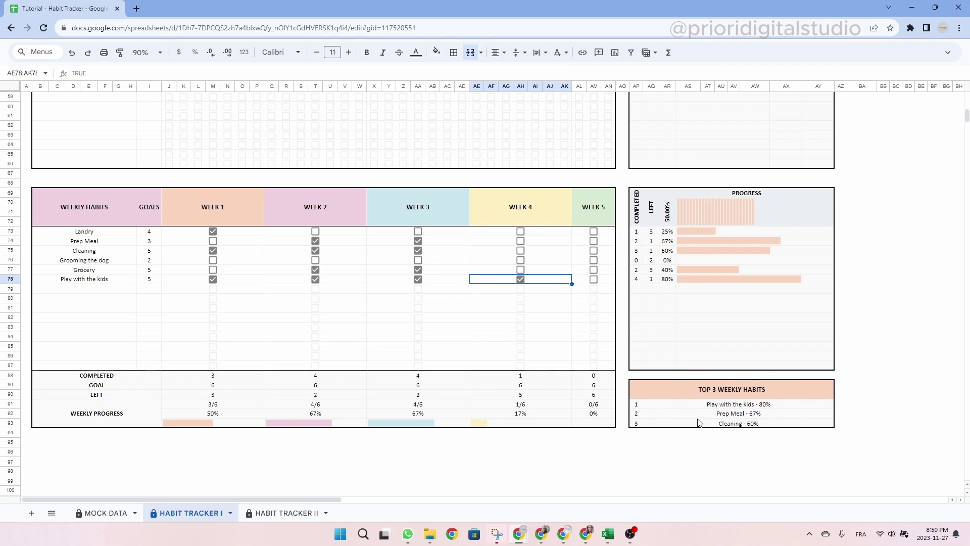
left_click(777, 407)
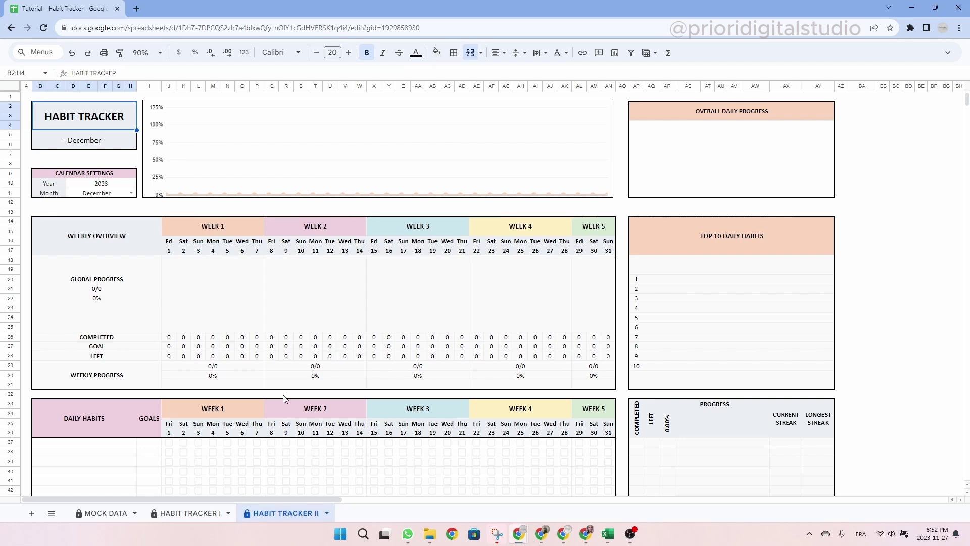
mouse_move(966, 99)
left_mouse_down()
mouse_move(966, 121)
mouse_move(964, 99)
left_mouse_up()
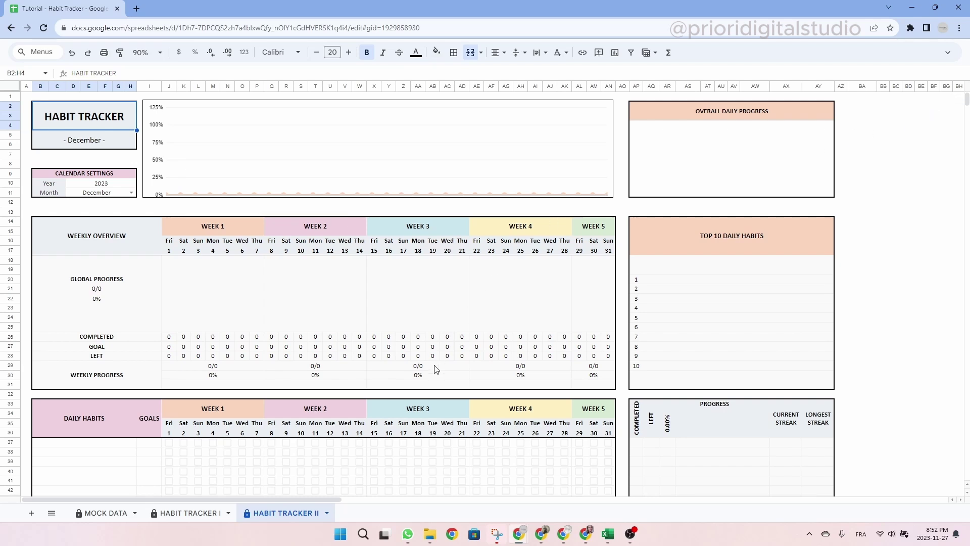
Duplicate the HABIT TRACKER II sheet from its tab menu.
right_click(280, 513)
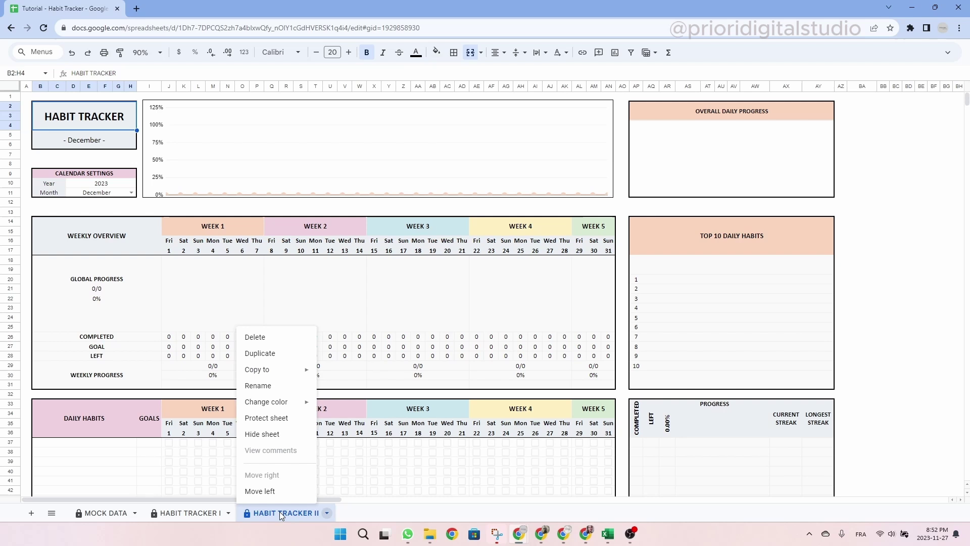
left_click(270, 358)
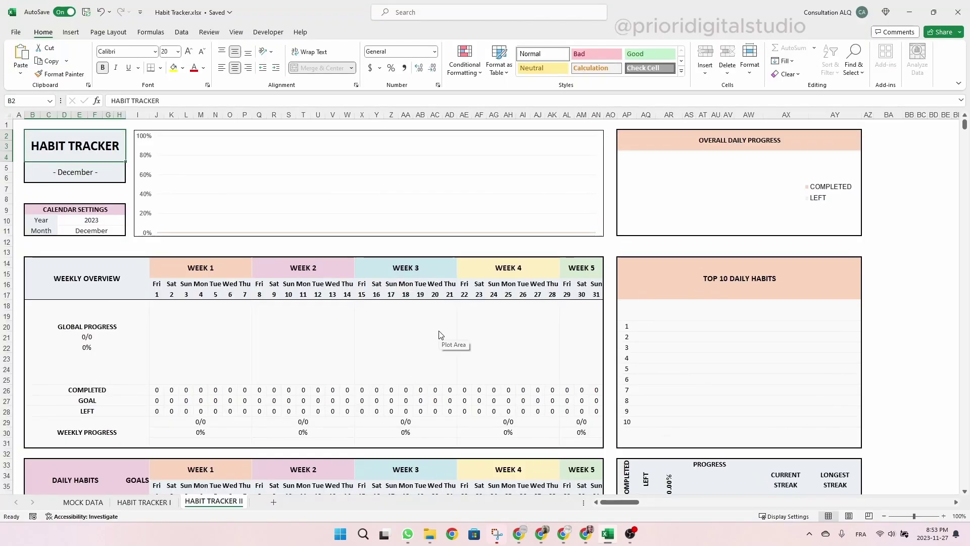
Copy HABIT TRACKER II to the end of the Excel workbook as HABIT TRACKER II (2).
mouse_move(617, 537)
right_click(240, 505)
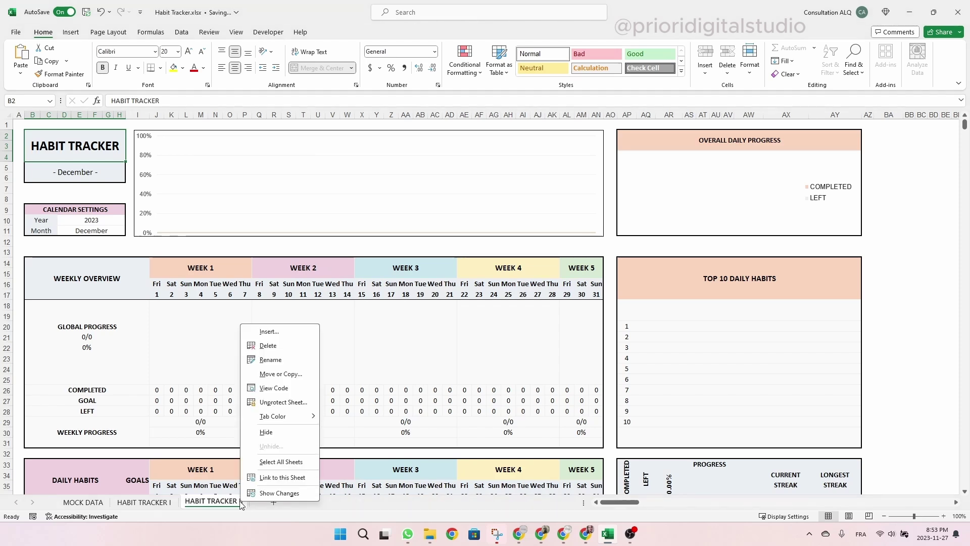
left_click(273, 374)
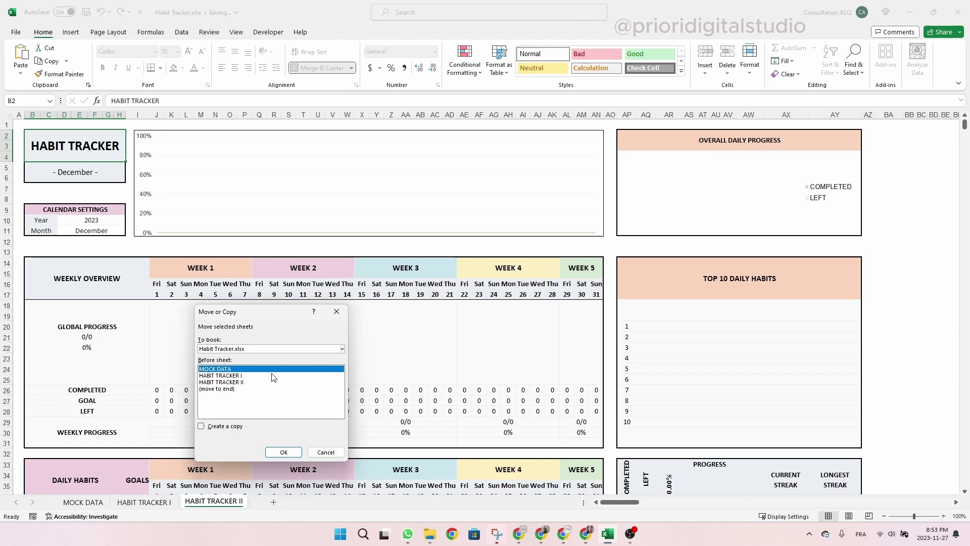
left_click(233, 390)
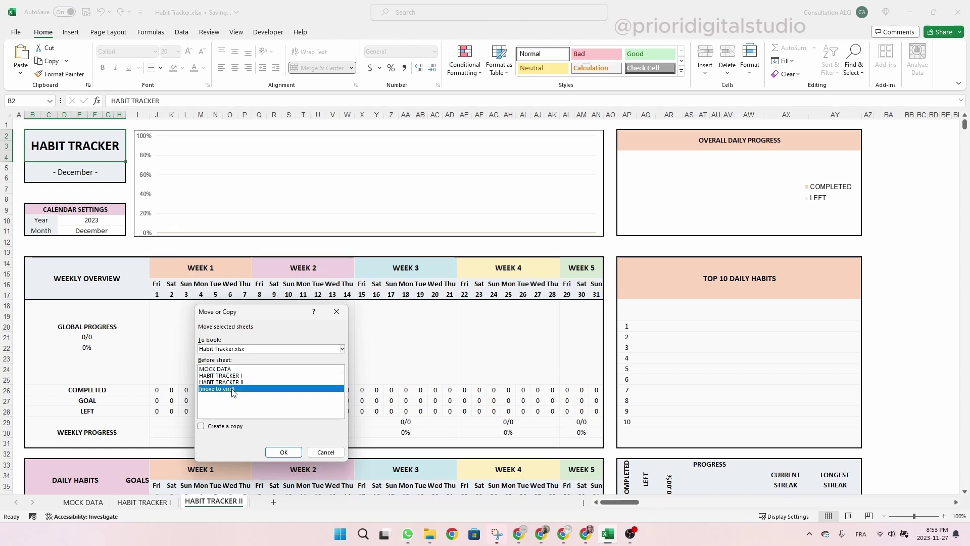
left_click(202, 427)
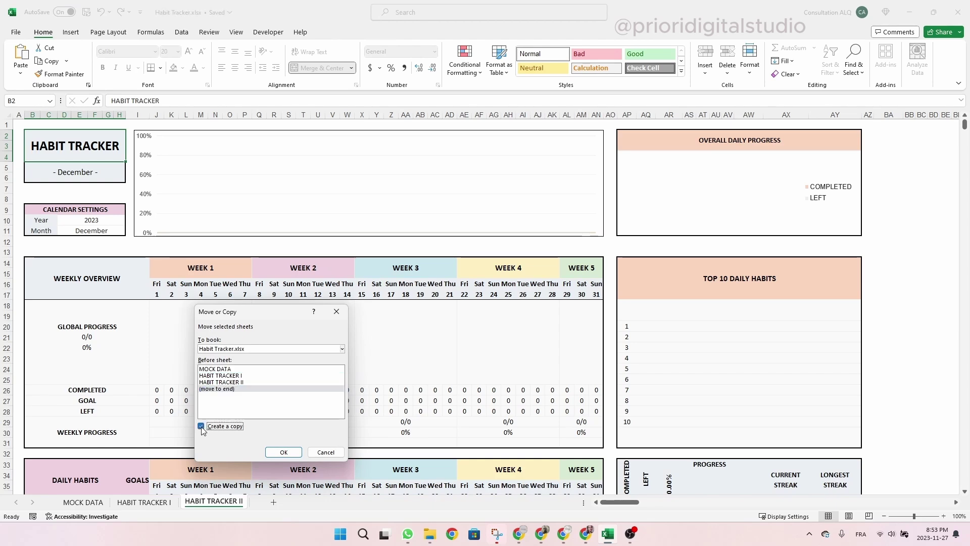
left_click(290, 453)
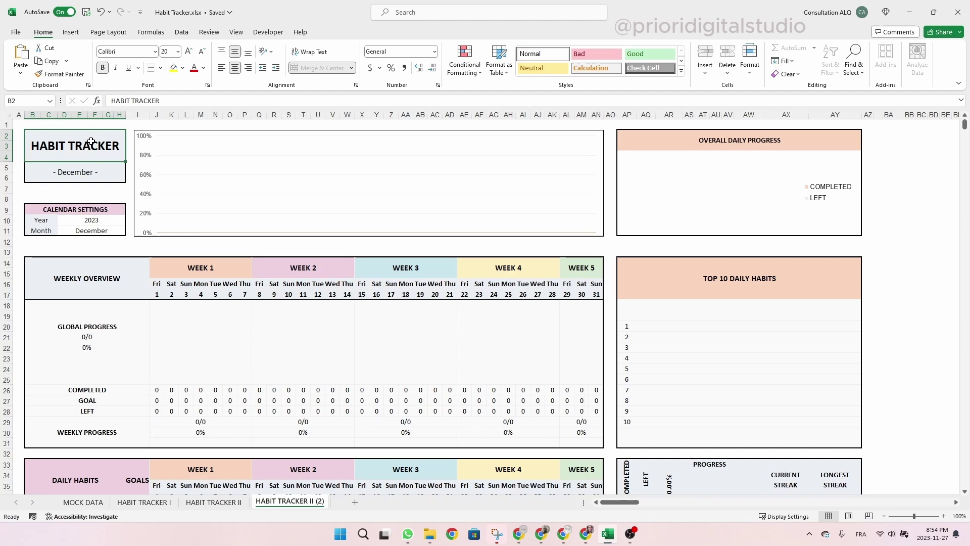
Back in the browser, select the daily habit names and goals on HABIT TRACKER I.
left_click(608, 535)
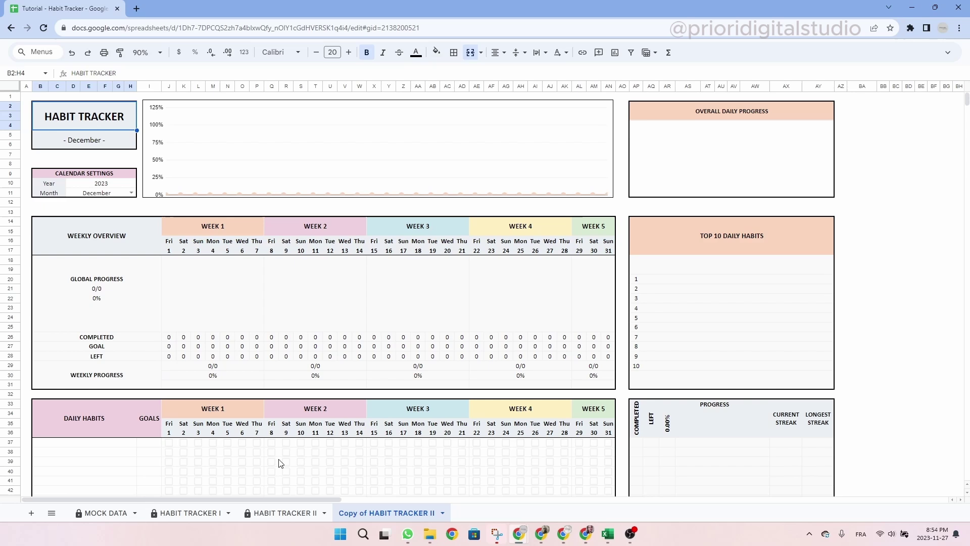
left_click(188, 513)
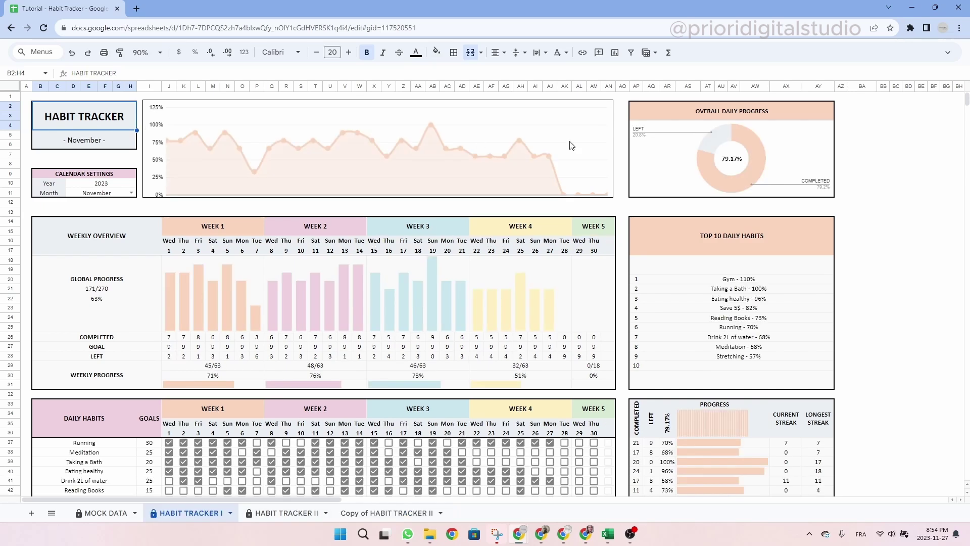
left_click_drag(965, 100, 966, 105)
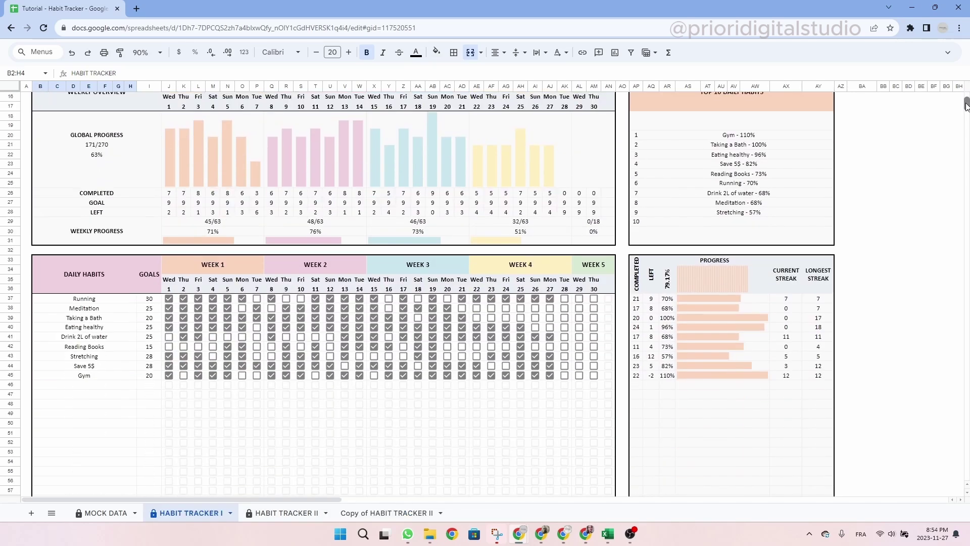
left_click_drag(84, 302, 153, 376)
key("ctrl+c")
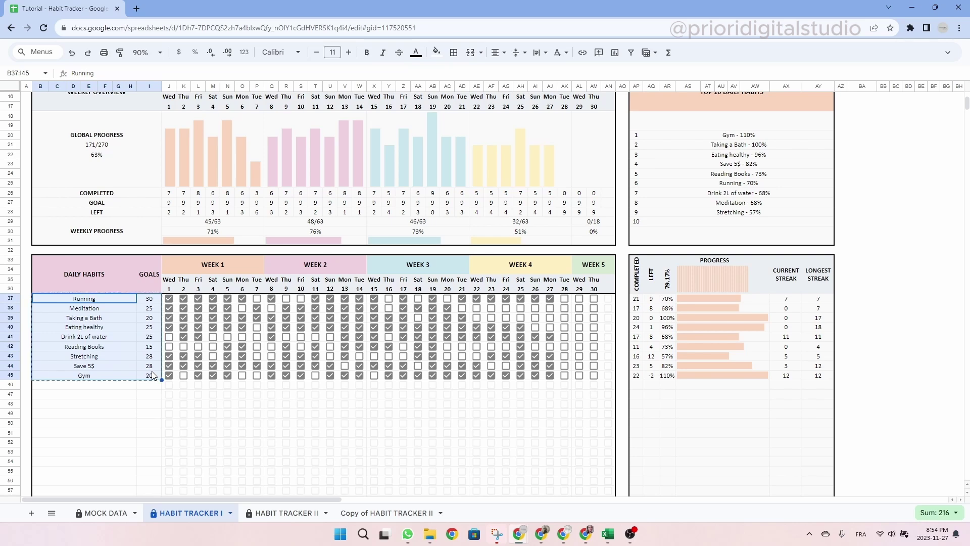
Paste the nine daily habits and goals into HABIT TRACKER II, then return to HABIT TRACKER I.
left_click(283, 512)
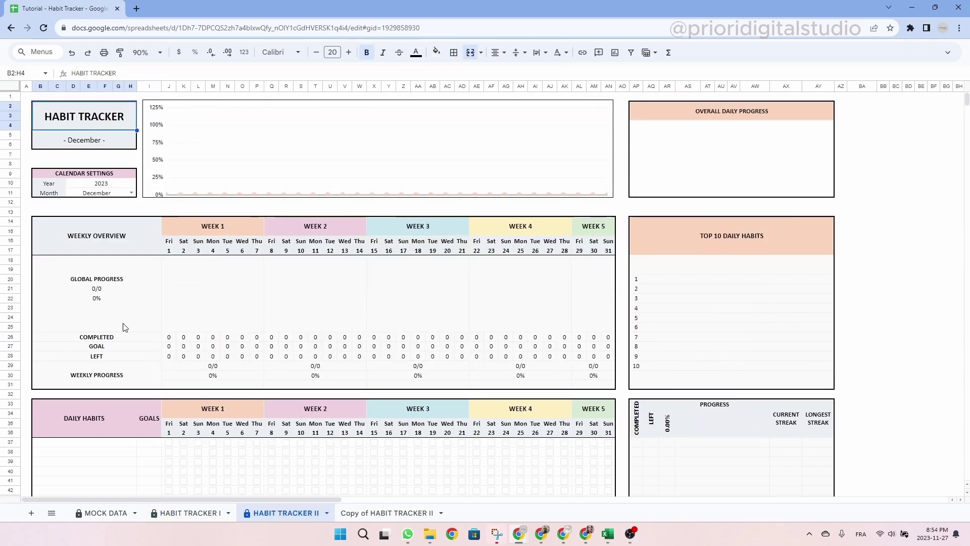
scroll(126, 324, "down", 4)
left_click(88, 328)
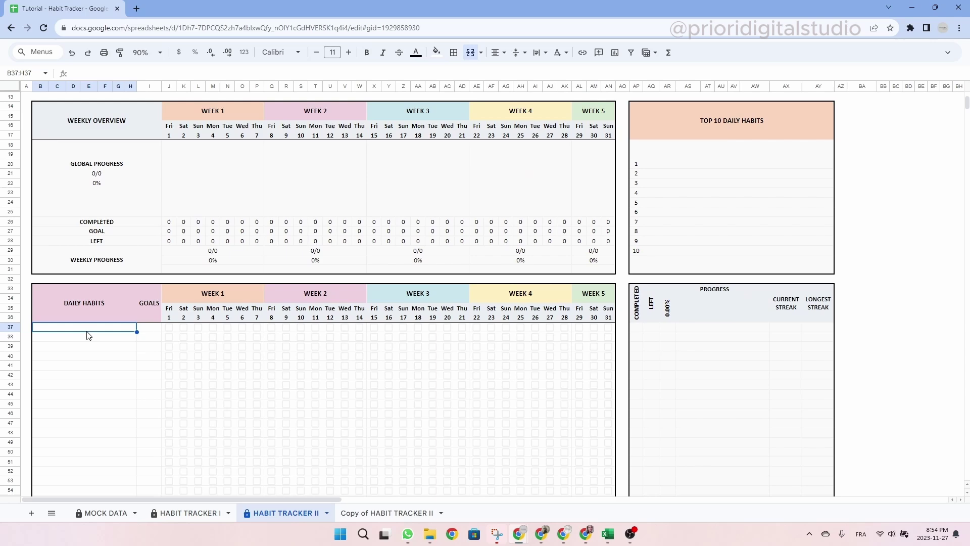
key("ctrl+v")
left_click(89, 445)
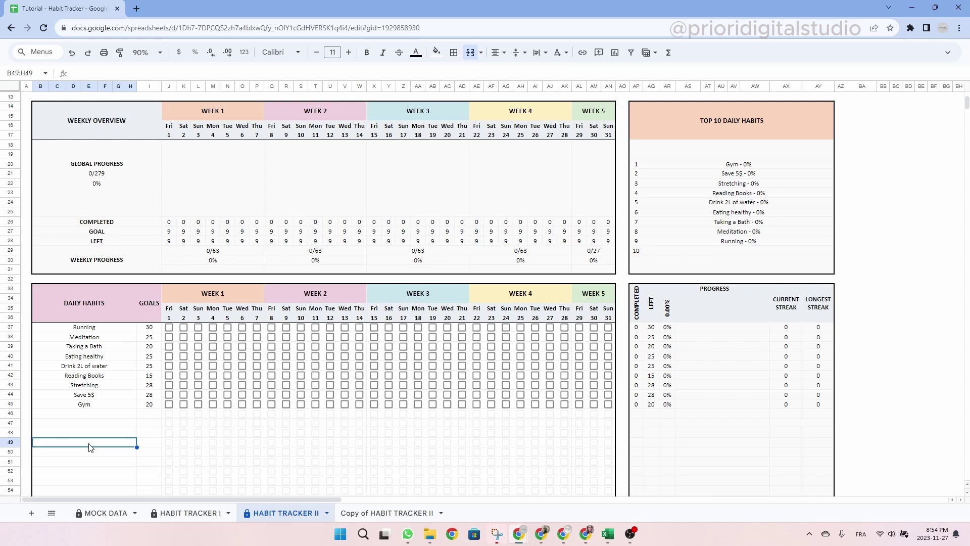
key("ctrl+shift+Page_Up")
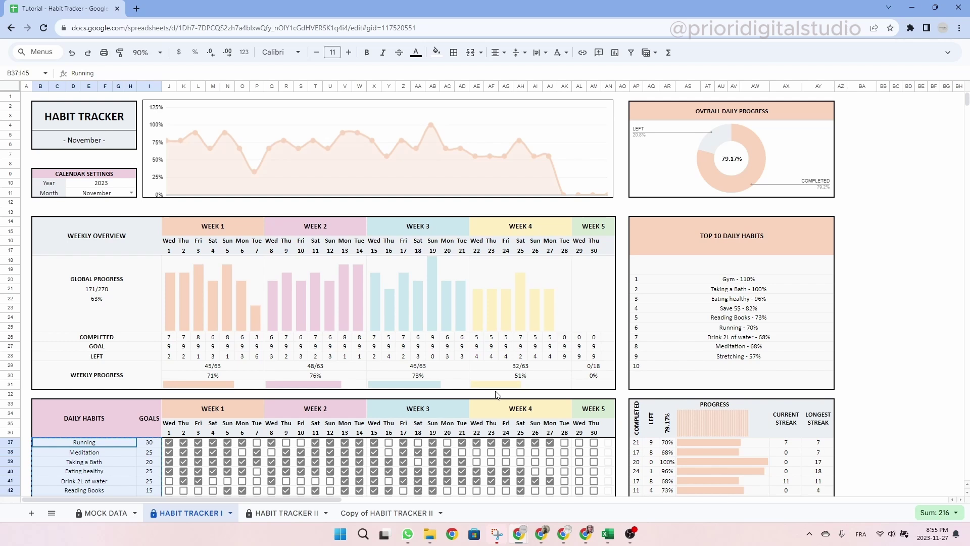
left_click(97, 129)
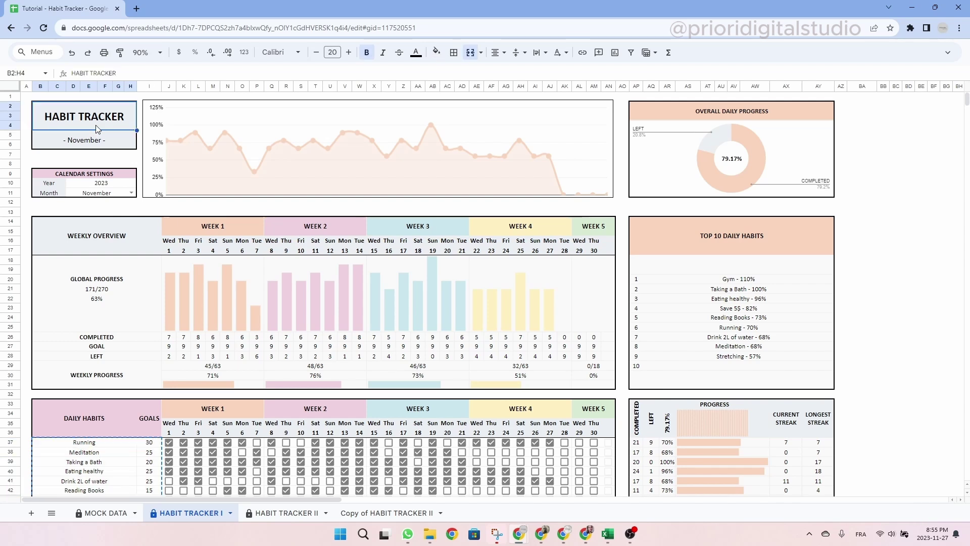